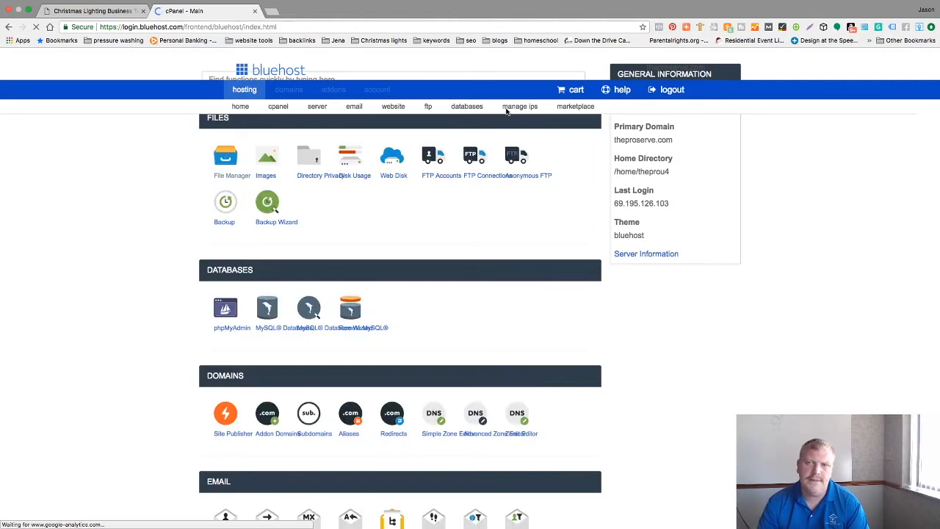
Open the assignment form for the unassigned domain pressurewashing.training from the account's domain list.
scroll(510, 127, down, 5)
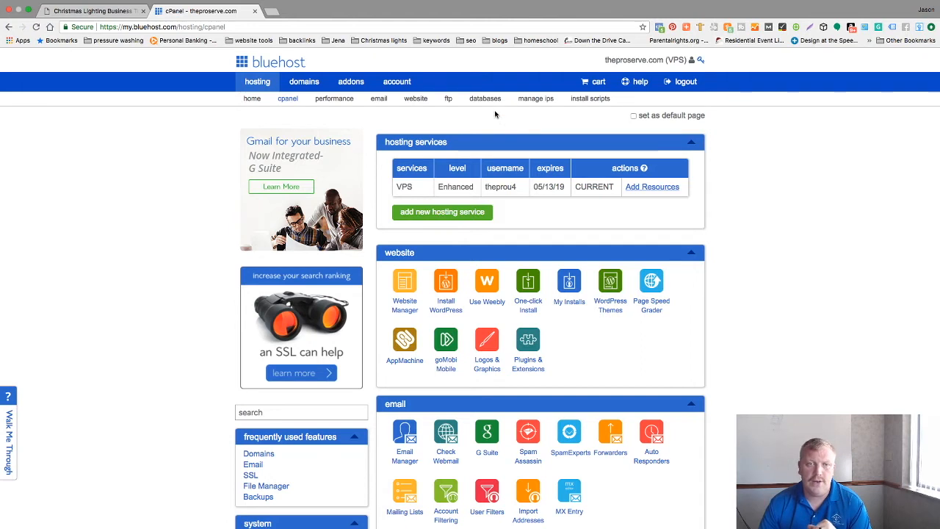
click(313, 85)
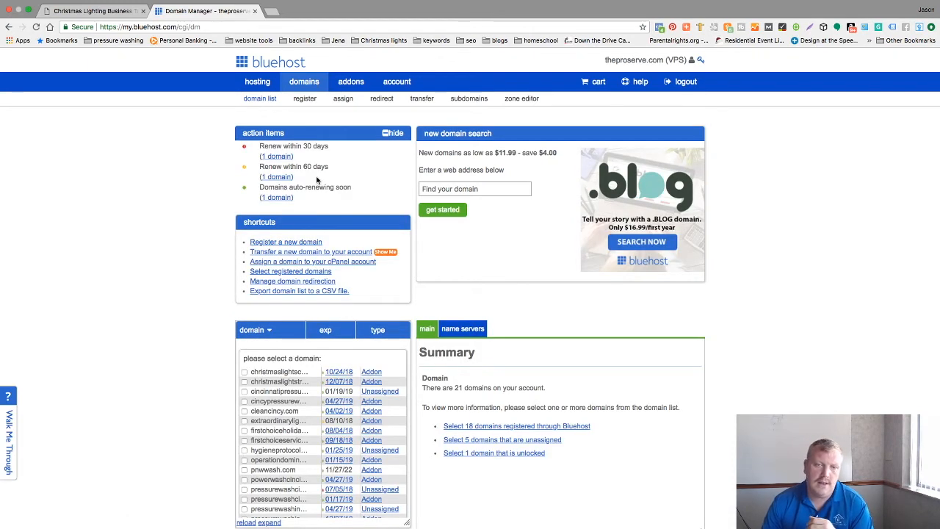
scroll(323, 269, down, 1)
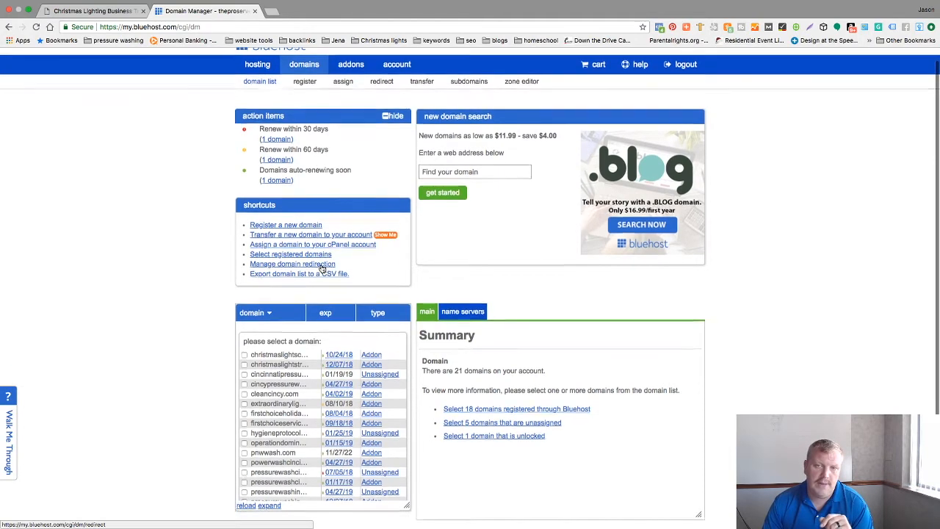
scroll(322, 269, up, 1)
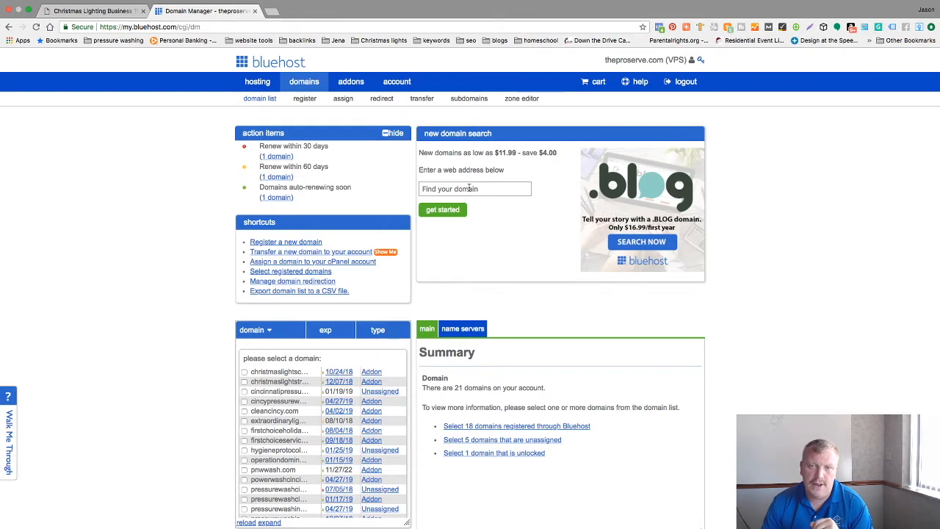
scroll(385, 235, down, 3)
scroll(249, 382, down, 3)
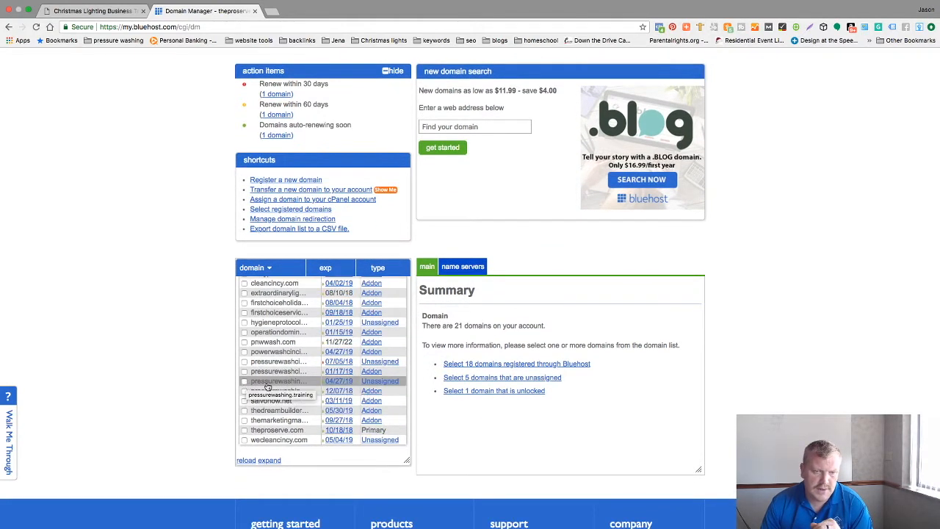
click(379, 382)
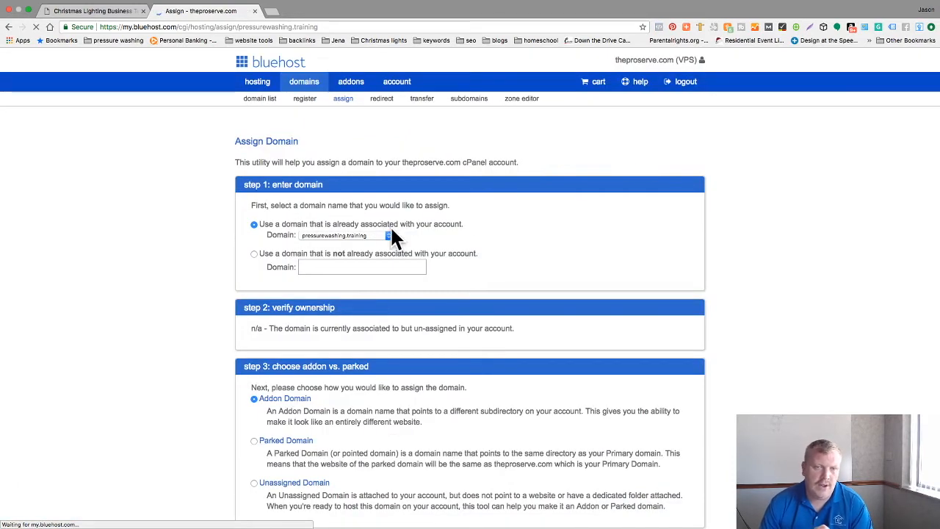
Assign pressurewashing.training as an addon domain pointing to a new directory named pressurewashing.
scroll(418, 244, down, 2)
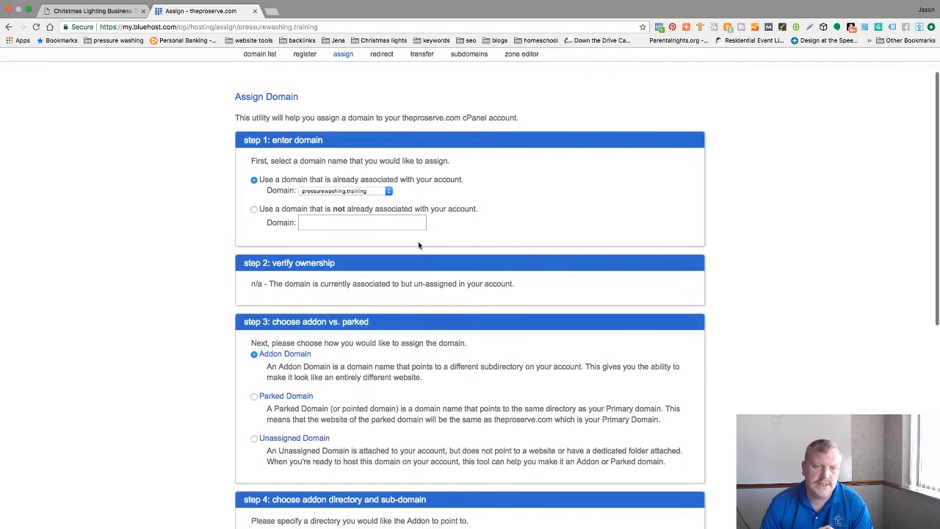
scroll(419, 245, down, 2)
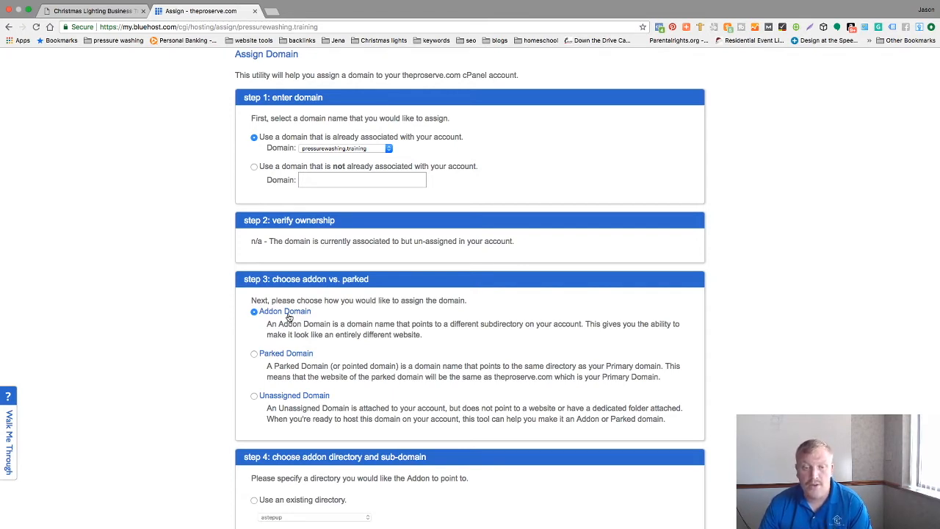
scroll(307, 313, down, 6)
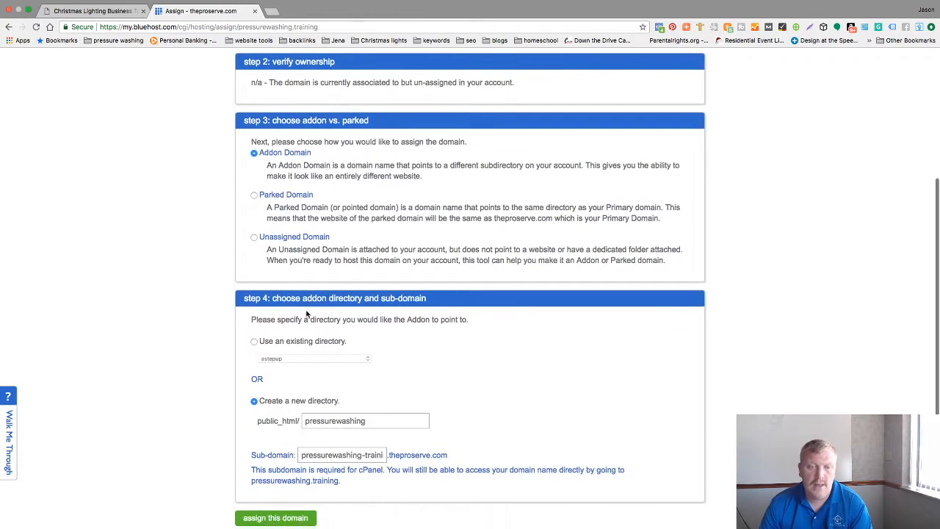
scroll(307, 313, down, 2)
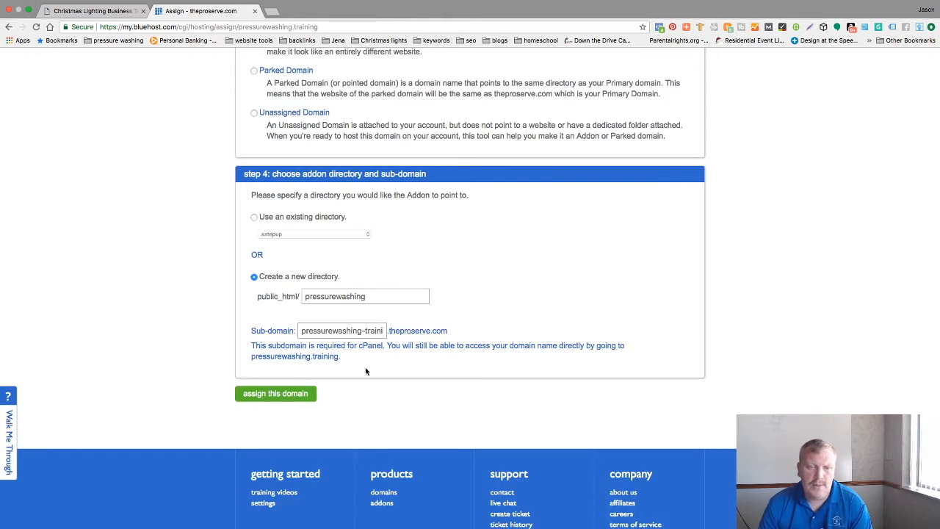
click(300, 397)
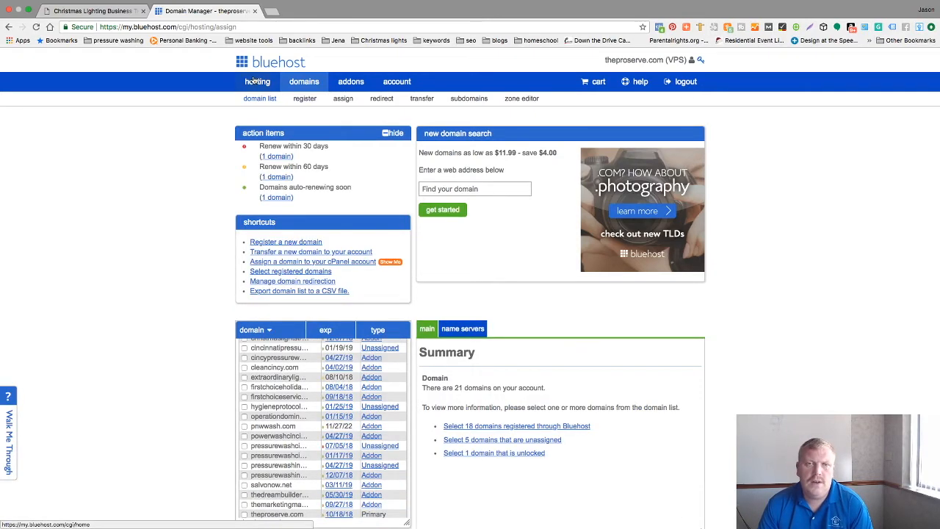
Open the WordPress installer from the hosting home page and bring up the free installation form.
click(253, 81)
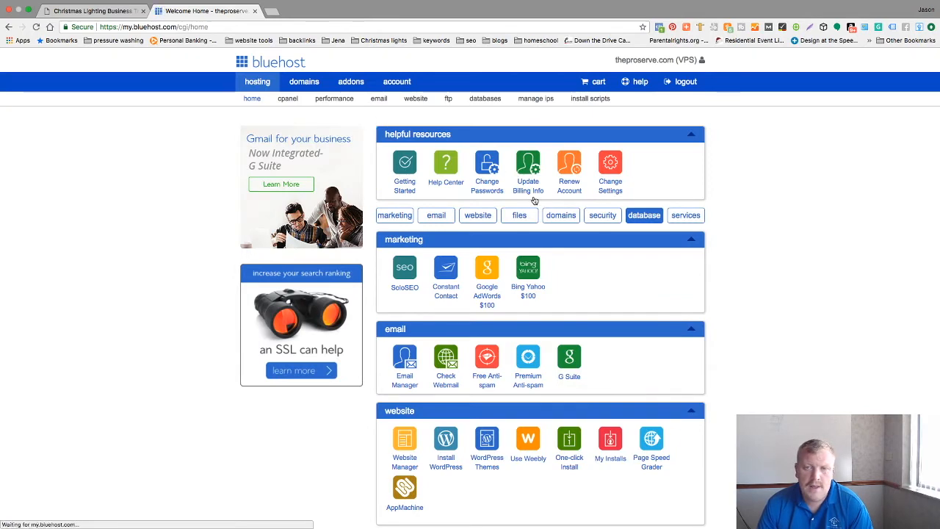
scroll(536, 200, down, 1)
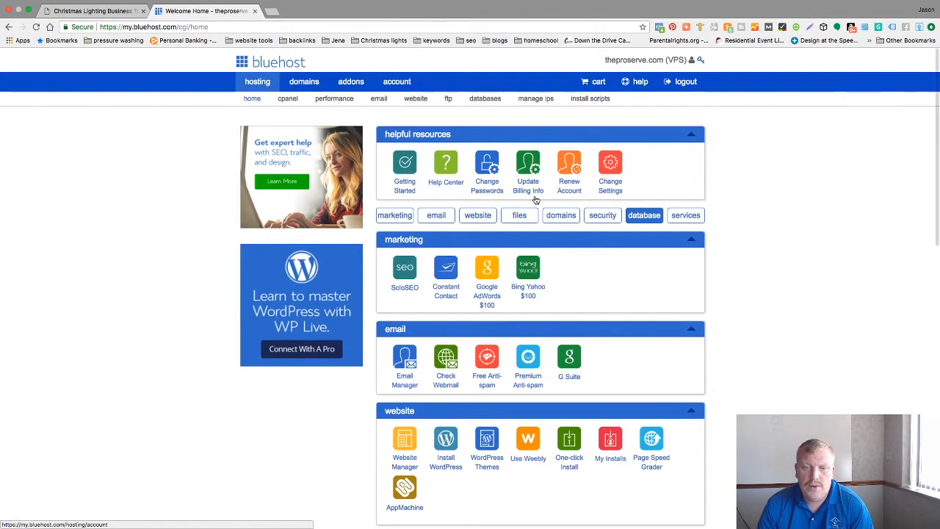
scroll(536, 200, down, 4)
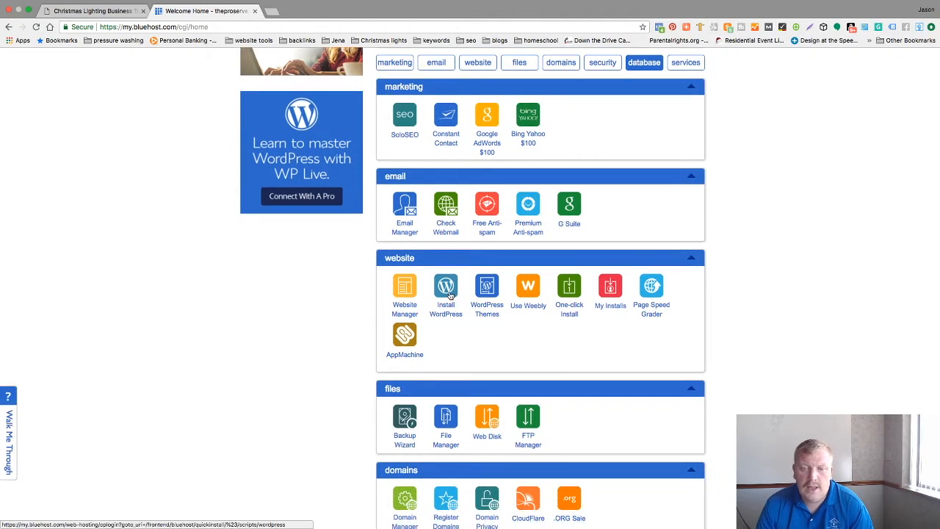
click(446, 290)
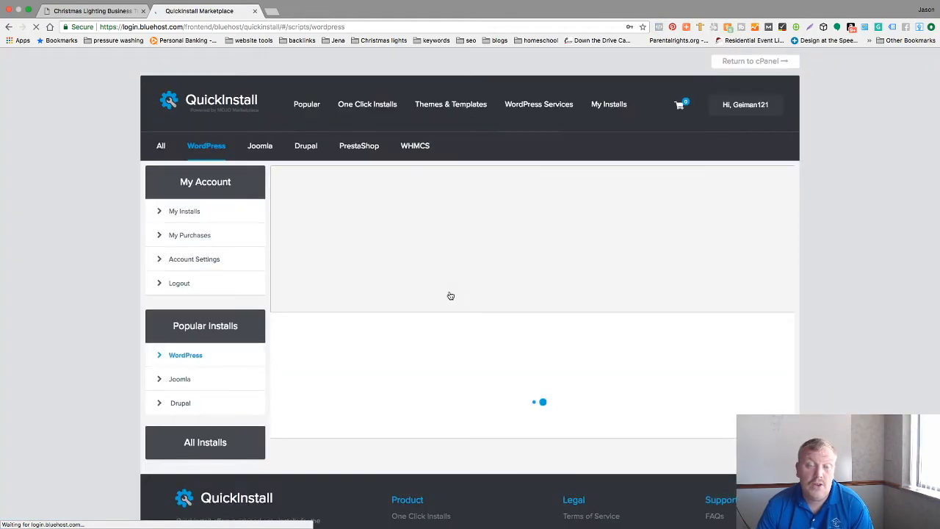
scroll(450, 295, down, 5)
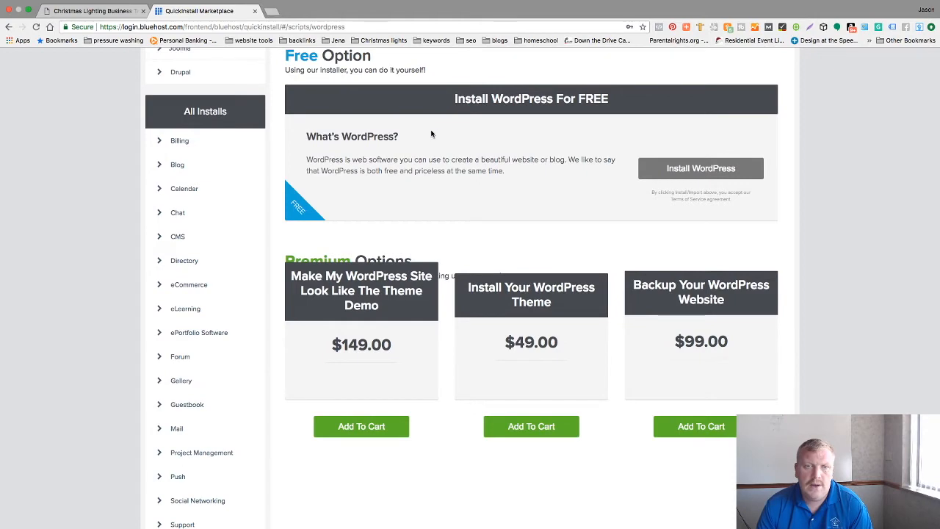
scroll(436, 199, up, 5)
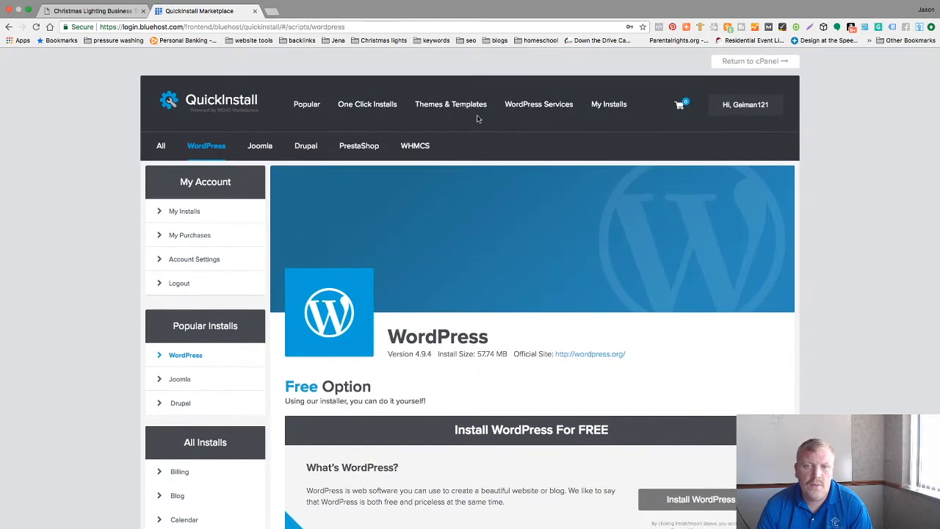
scroll(576, 163, down, 4)
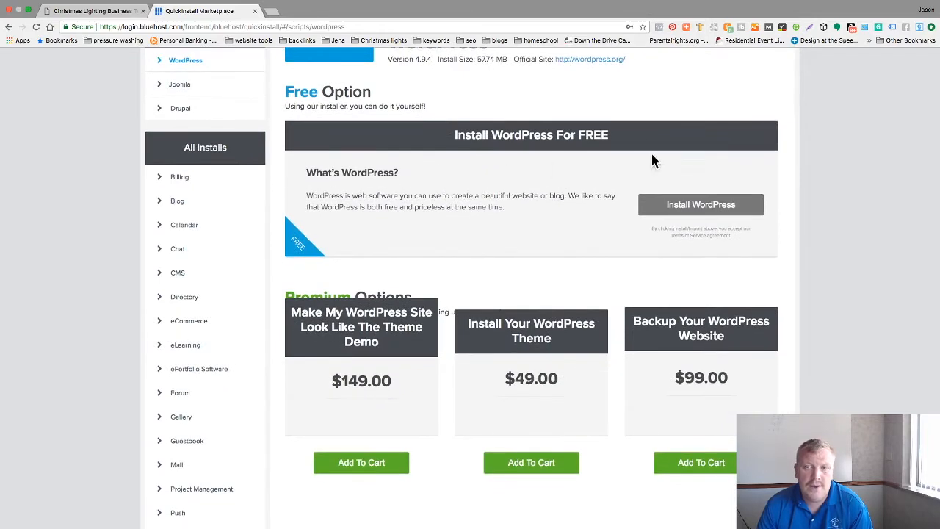
click(685, 206)
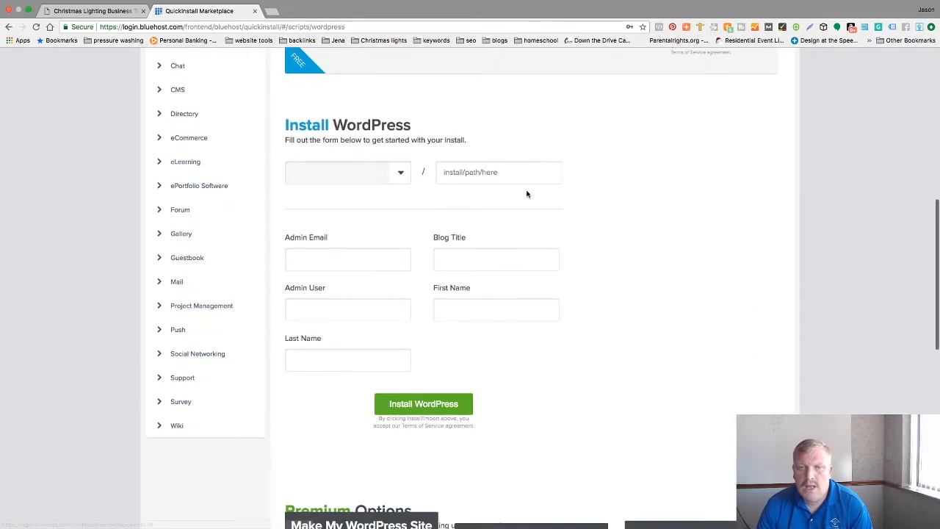
Choose pressurewashing.training as the install domain and fill in the admin's email and name from the first saved entry.
click(399, 174)
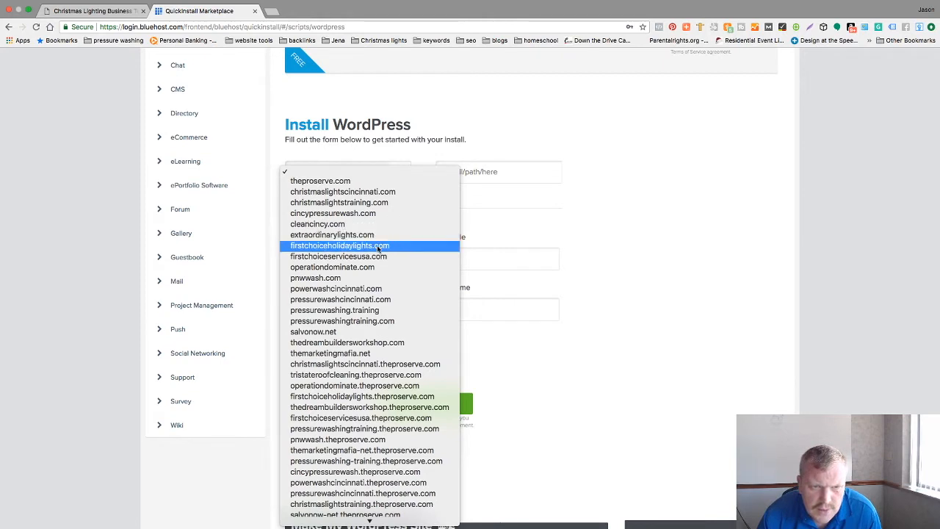
click(367, 311)
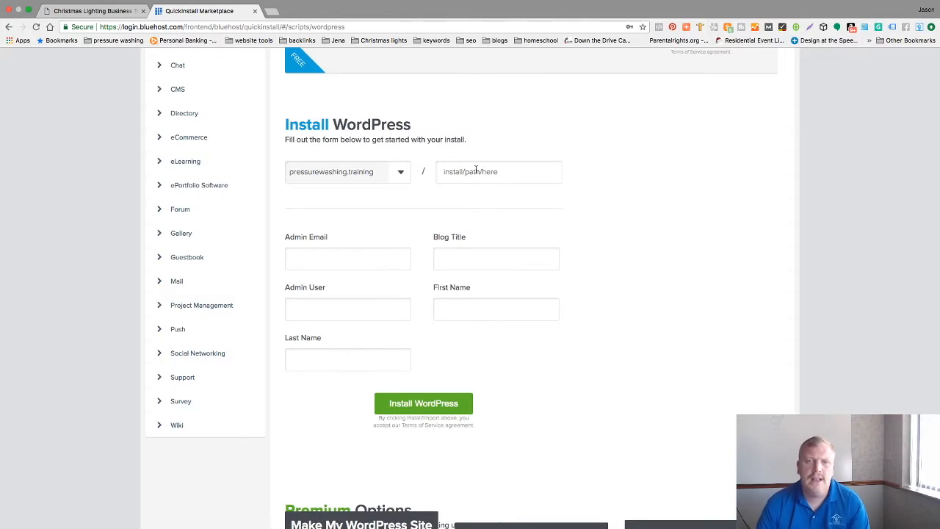
click(349, 262)
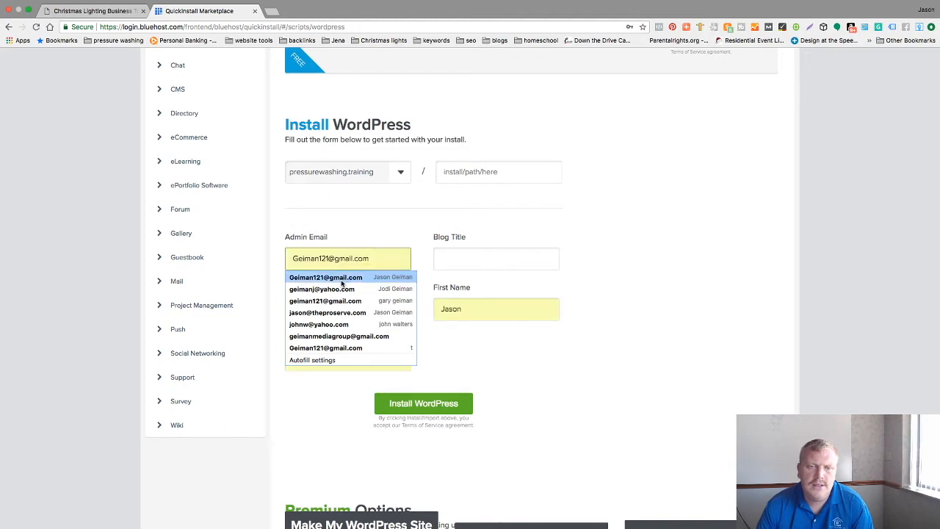
click(342, 279)
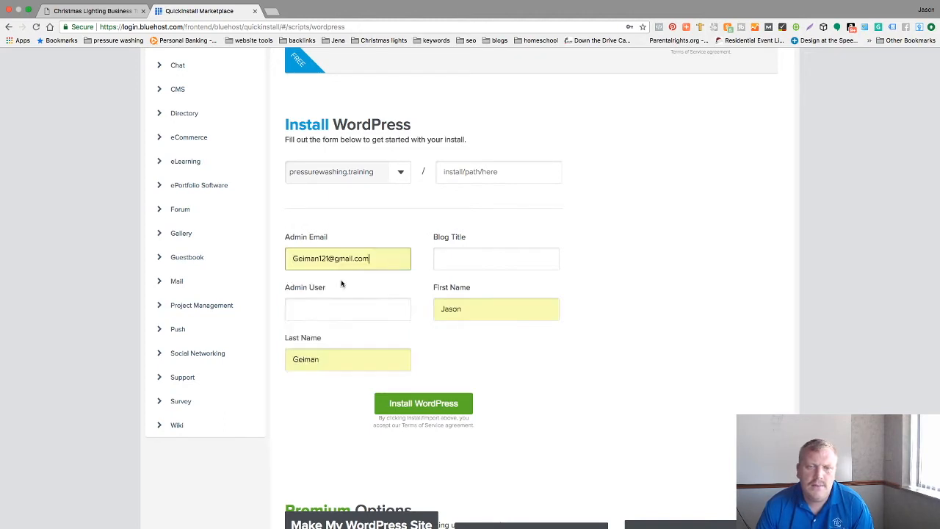
Enter "Pressure Washing Training" as the blog title.
click(450, 260)
text(P)
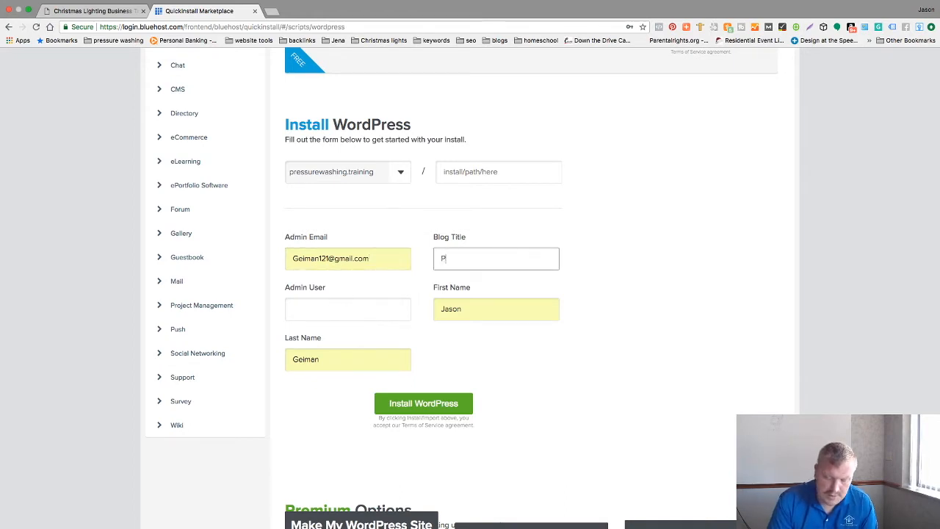
text(ressure Wash)
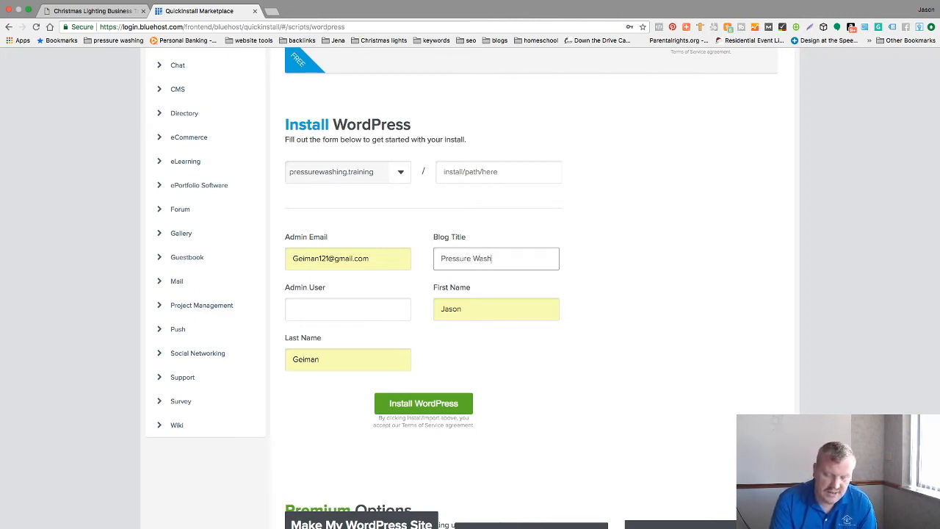
text(ing Training)
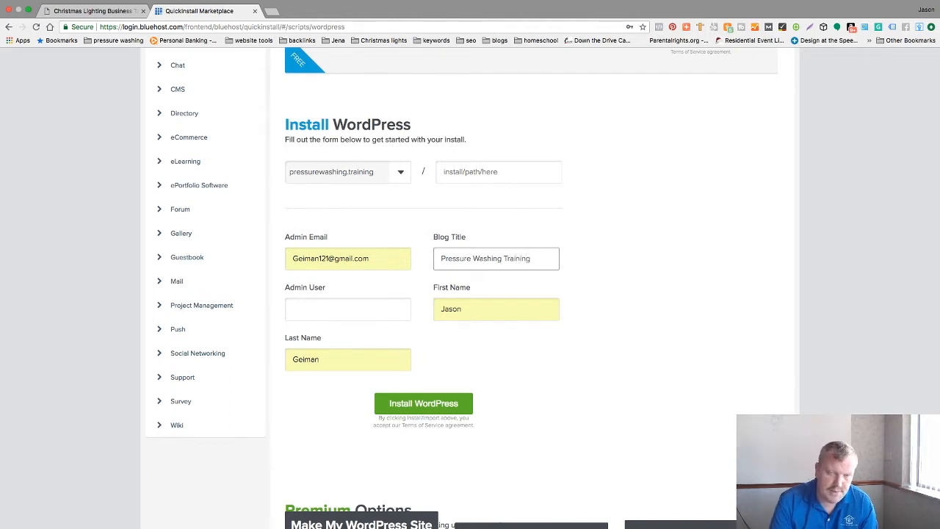
Set the admin user to "admin" and start the WordPress installation.
scroll(403, 299, down, 1)
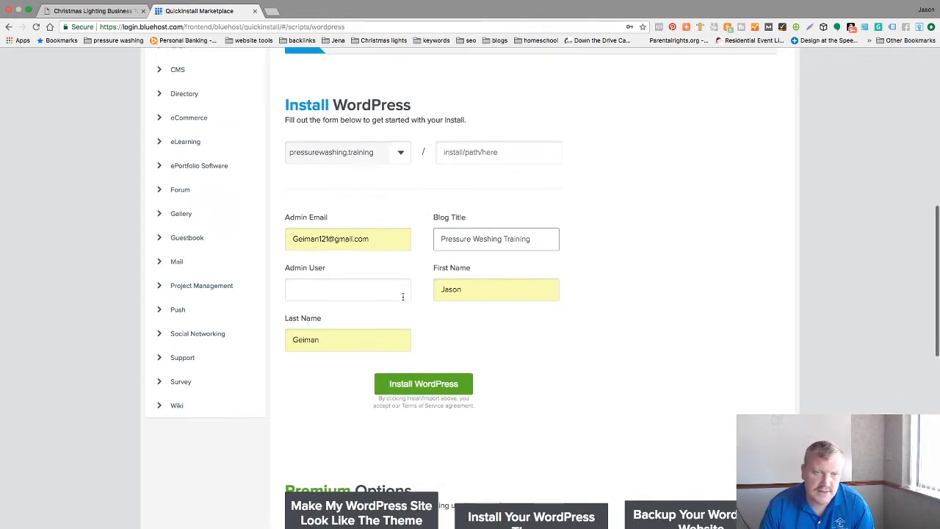
scroll(397, 289, down, 2)
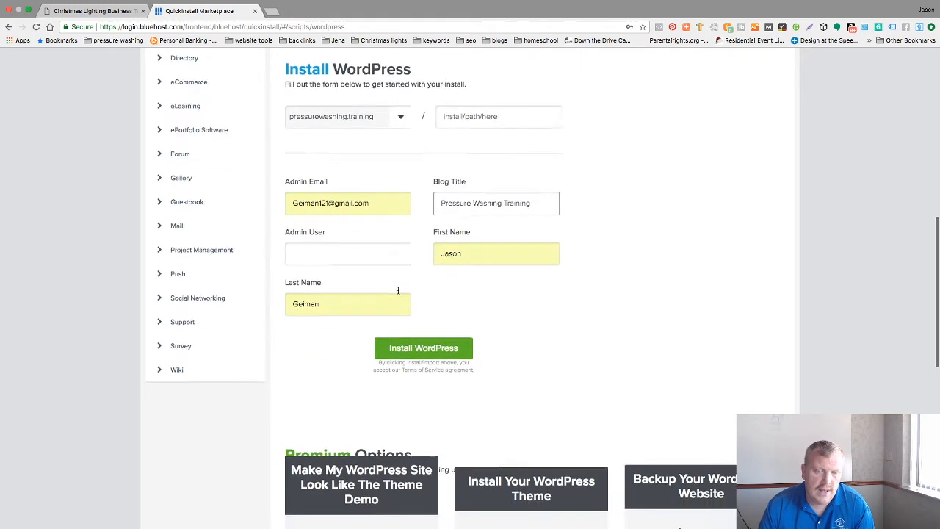
click(352, 258)
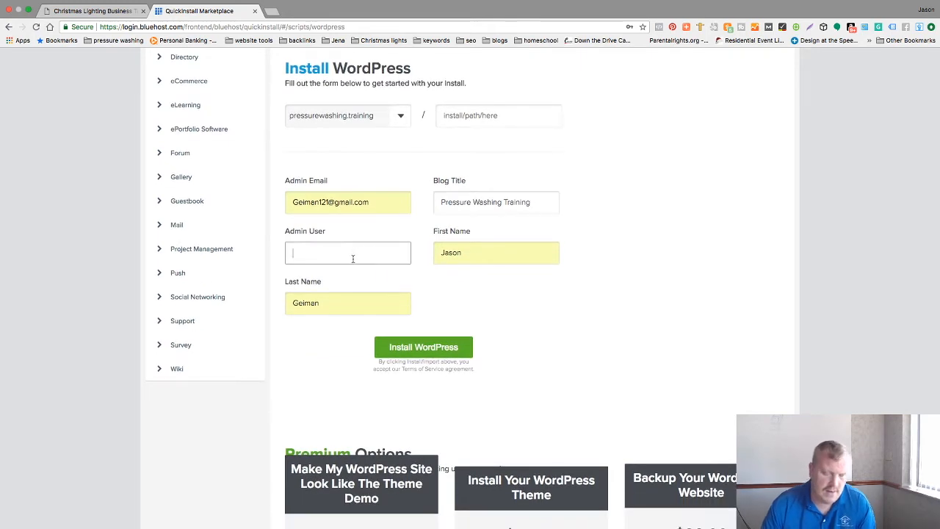
text(adm)
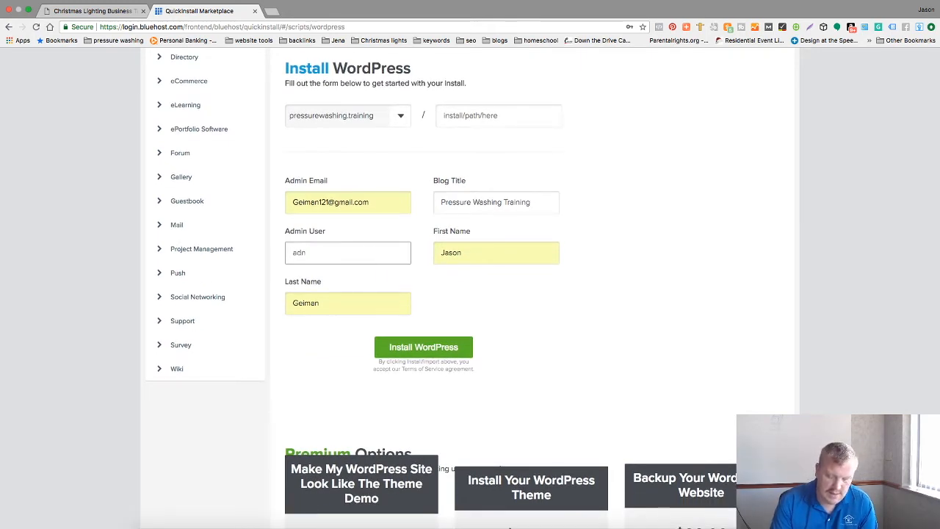
key(BackSpace)
text(mi)
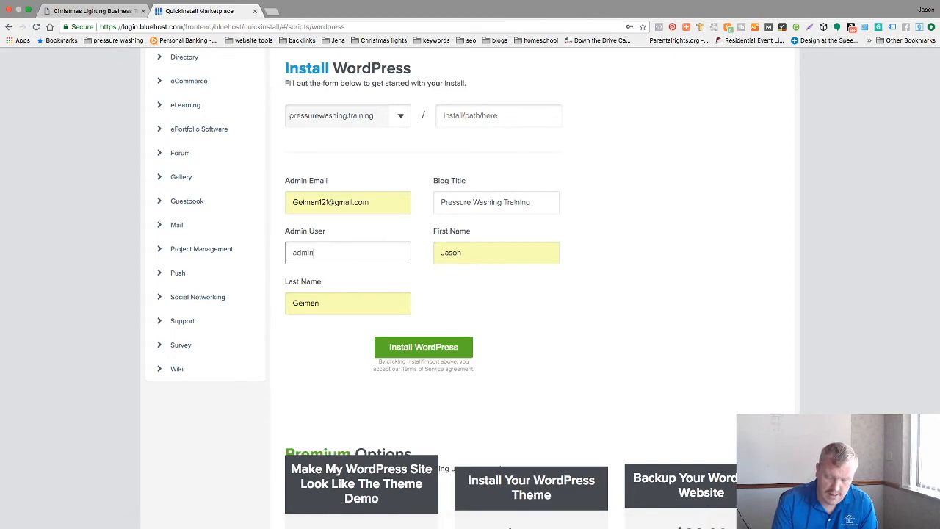
click(414, 348)
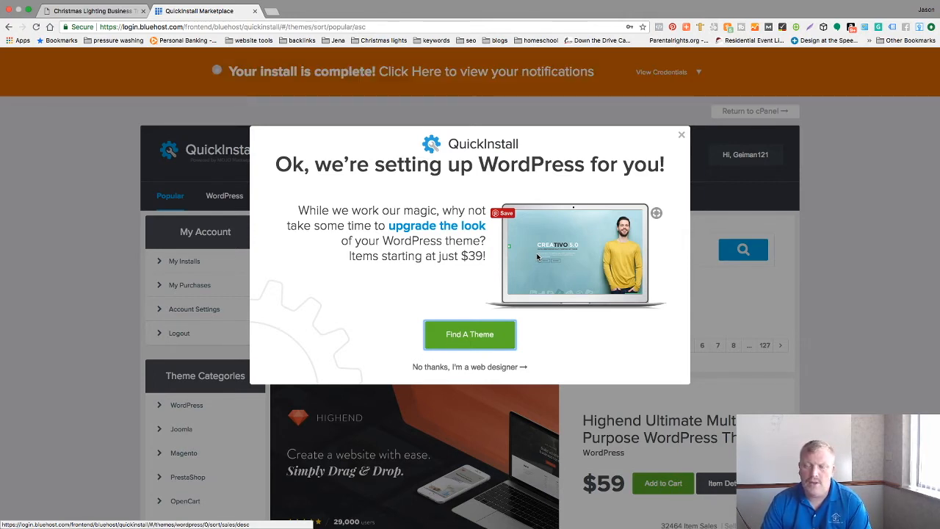
Dismiss the theme offer, show the credentials of the completed install and copy the admin password.
click(681, 135)
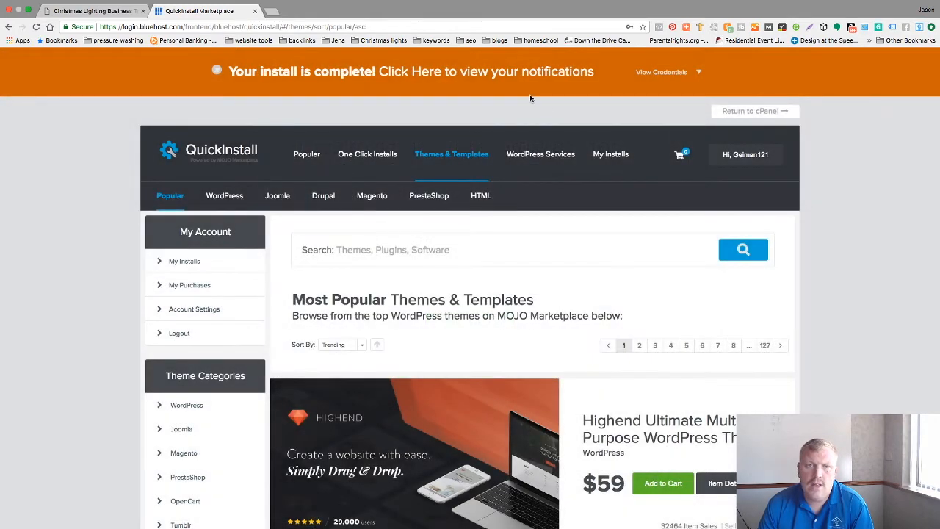
click(667, 73)
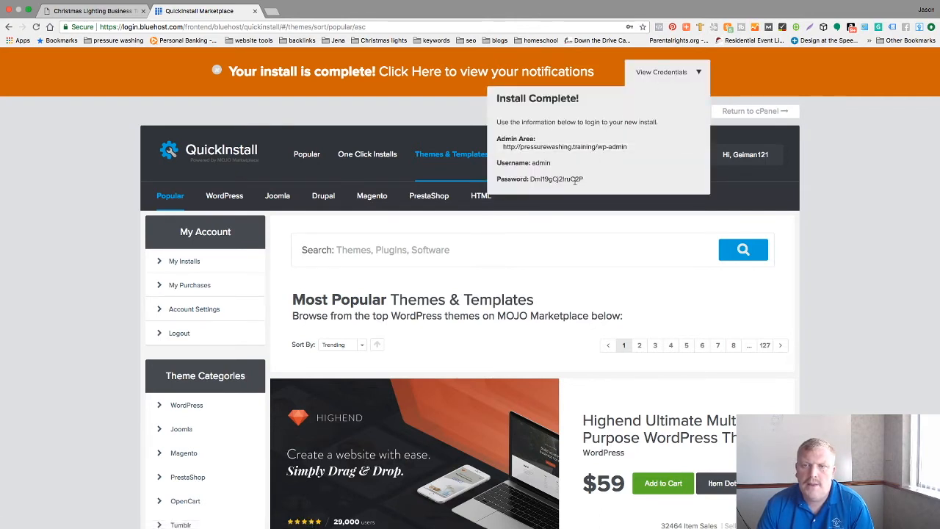
drag(584, 179, 541, 178)
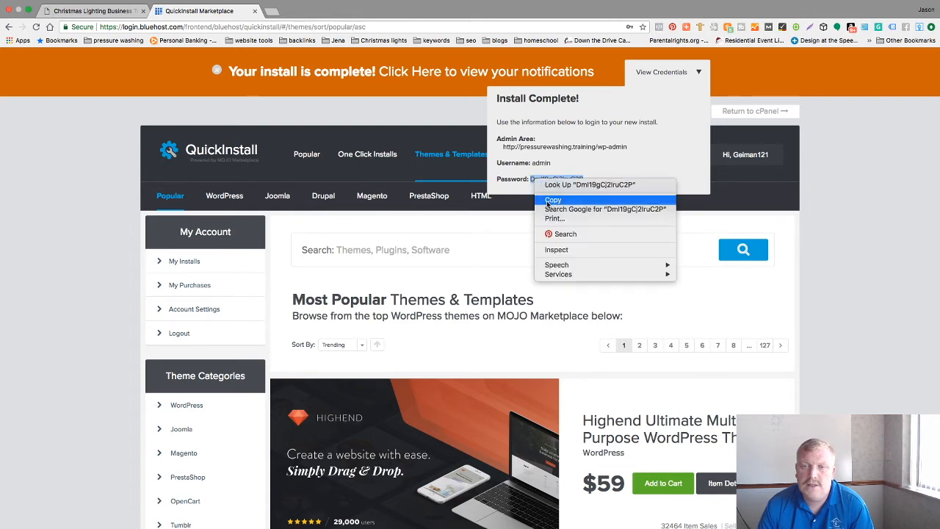
click(546, 200)
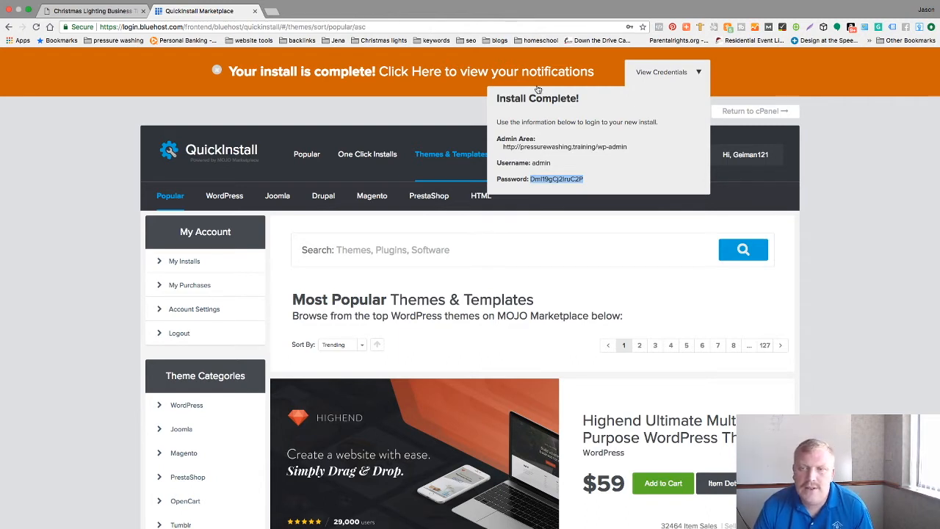
Open the new site's admin area, log in as "admin" with the copied password and dismiss the Personal Data and Privacy notice.
click(633, 149)
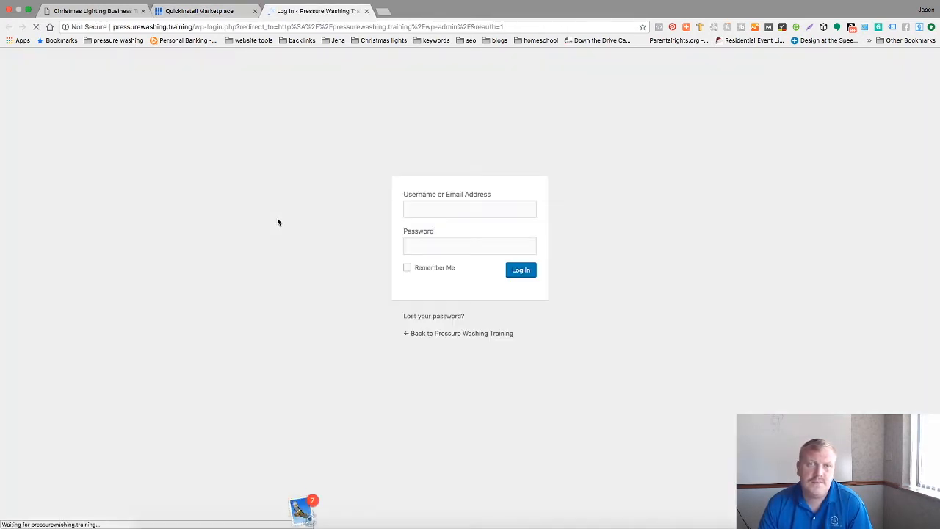
click(429, 209)
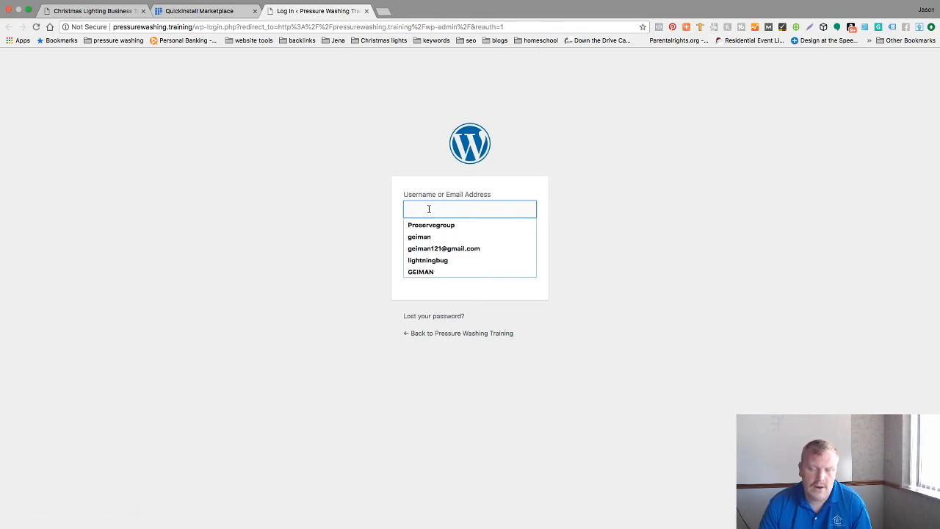
text(ad)
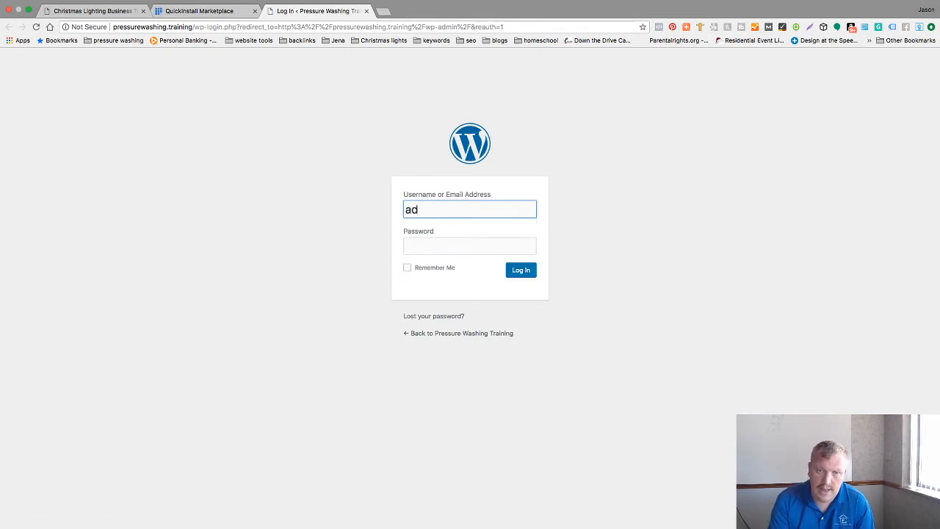
text(min)
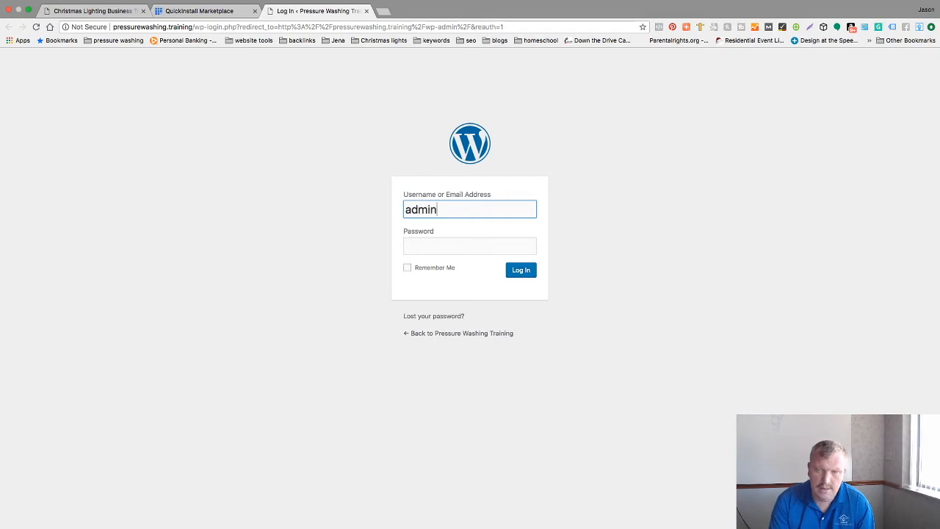
click(429, 243)
right_click(430, 242)
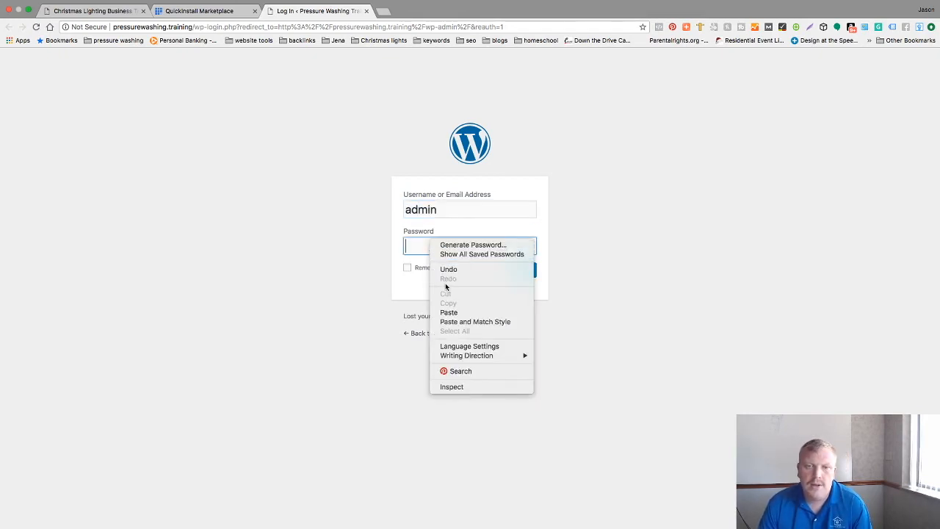
click(448, 312)
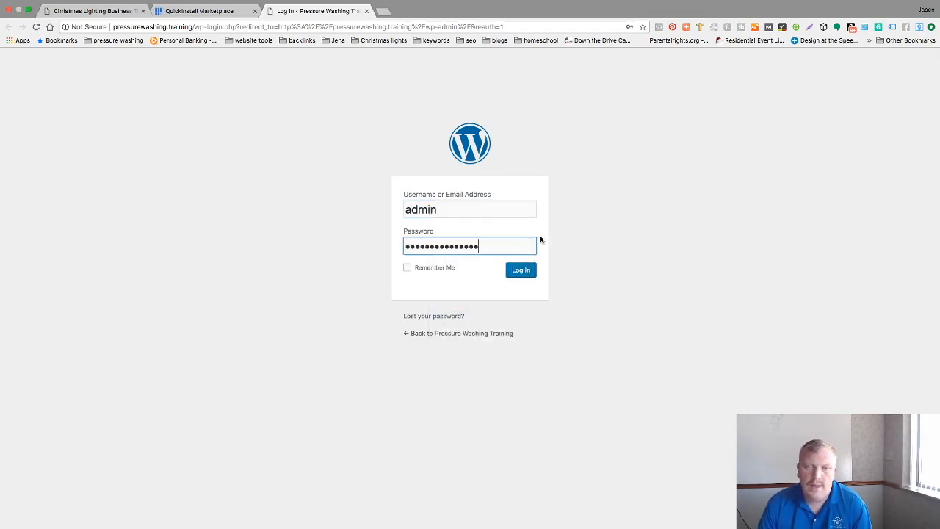
click(521, 275)
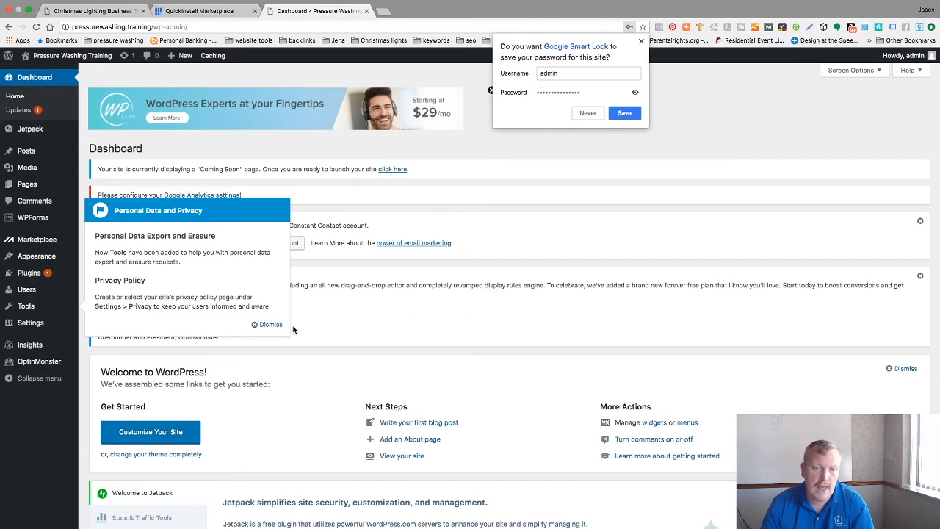
click(265, 325)
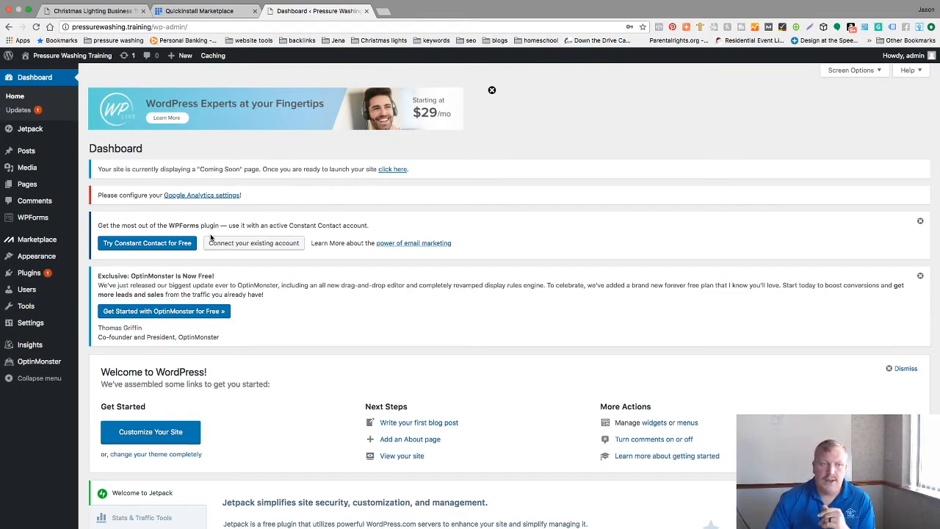
Open a blank new page from the Pages list and look over its title field, content editor and the admin sections.
click(24, 188)
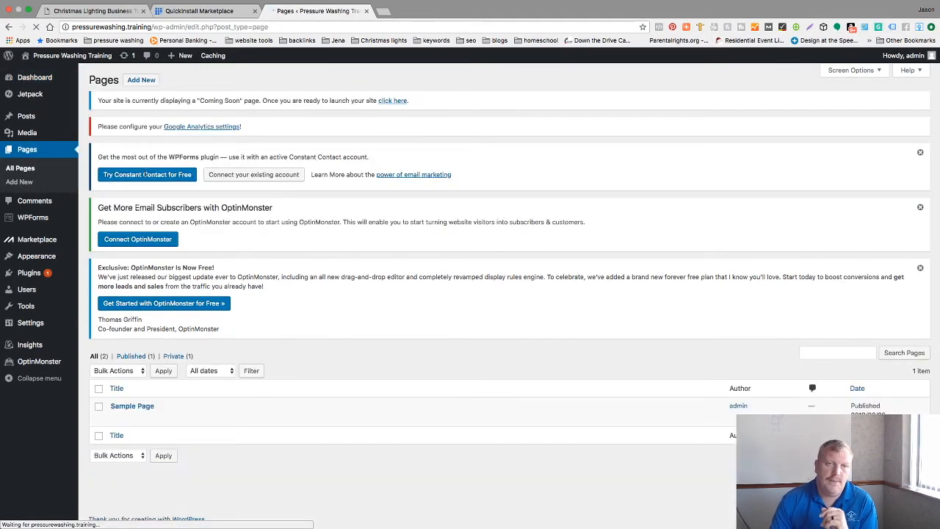
click(142, 81)
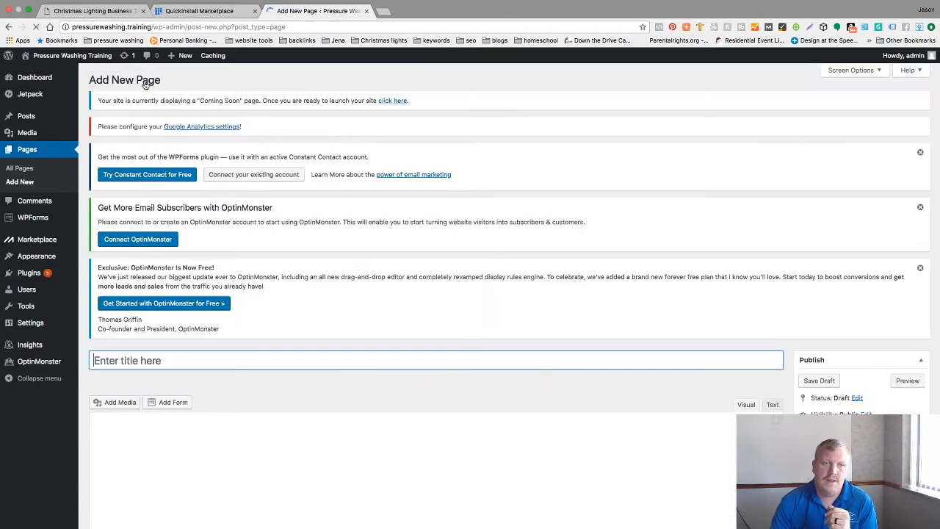
scroll(328, 369, down, 2)
scroll(328, 368, down, 2)
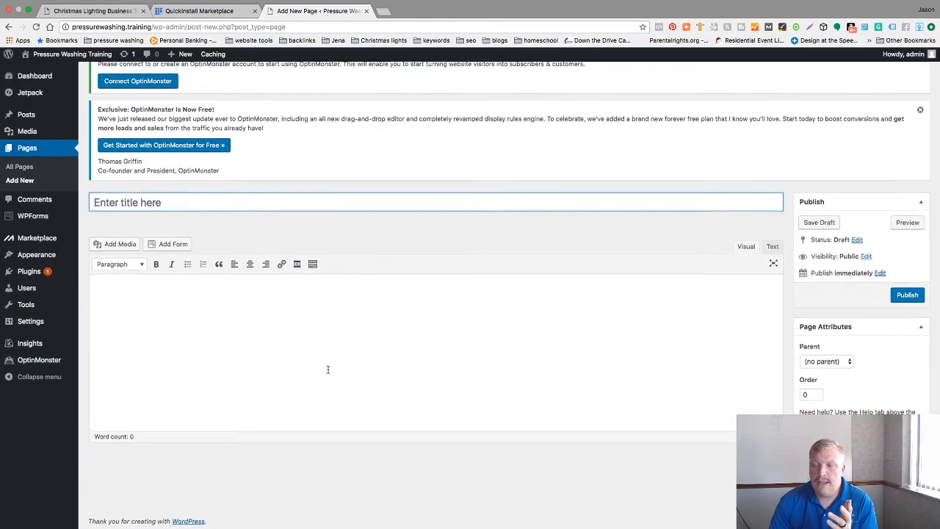
scroll(329, 370, up, 3)
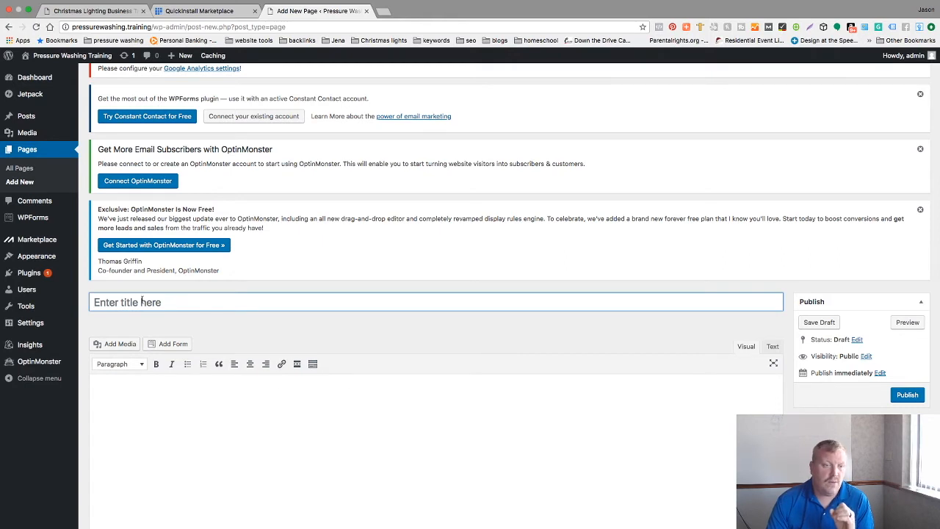
mouse_move(74, 281)
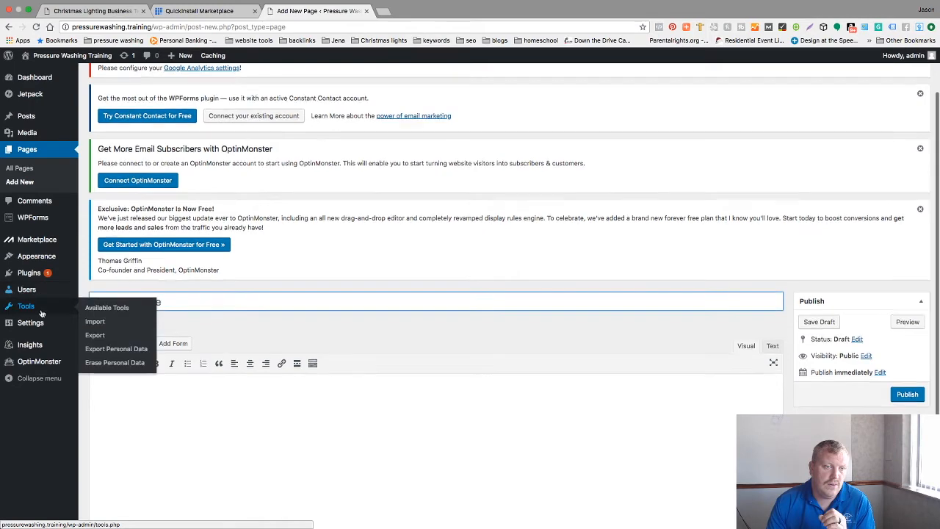
mouse_move(42, 323)
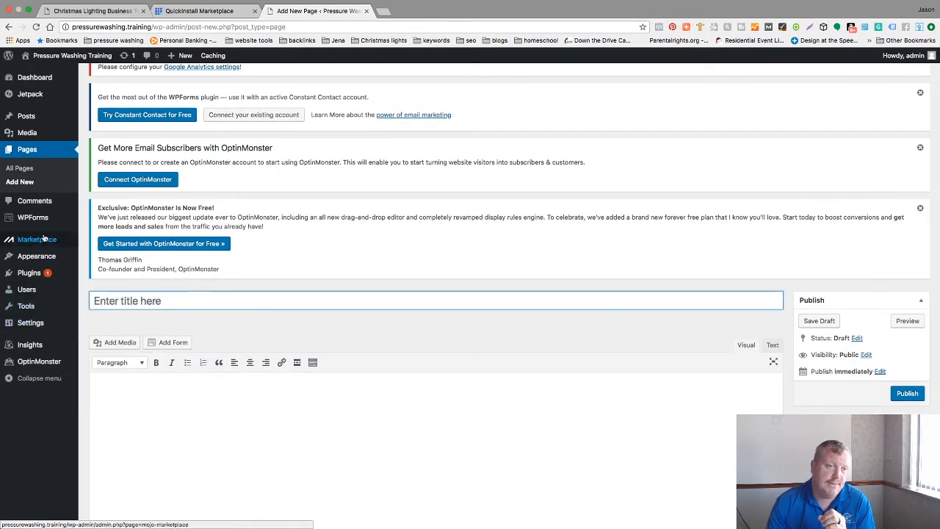
scroll(38, 144, up, 2)
mouse_move(38, 142)
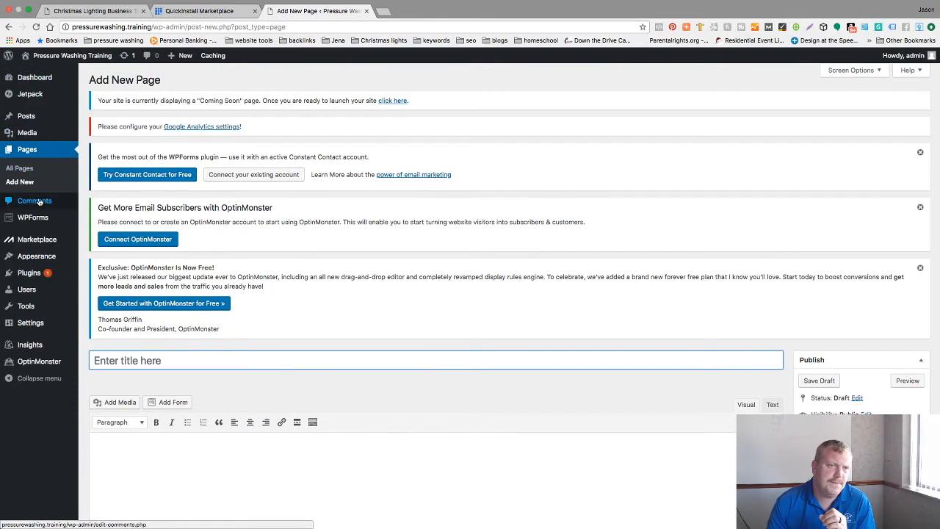
Open the installed themes and look over Twenty Seventeen, Twenty Fifteen, Twenty Sixteen and the option to add another.
mouse_move(62, 258)
click(96, 259)
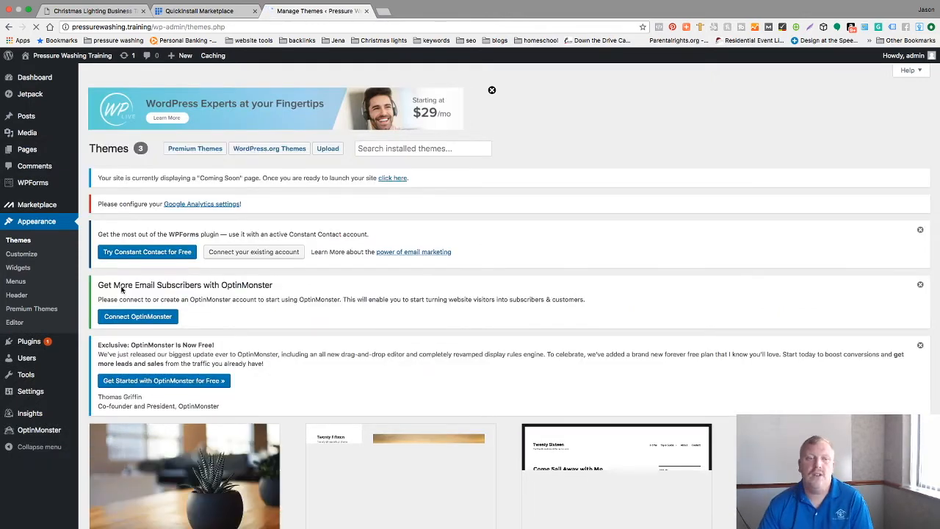
scroll(209, 338, down, 3)
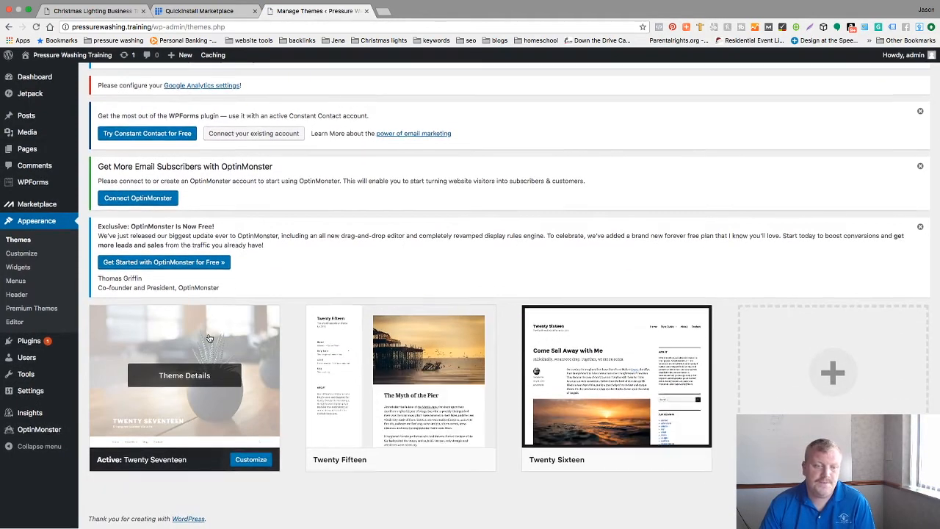
mouse_move(391, 434)
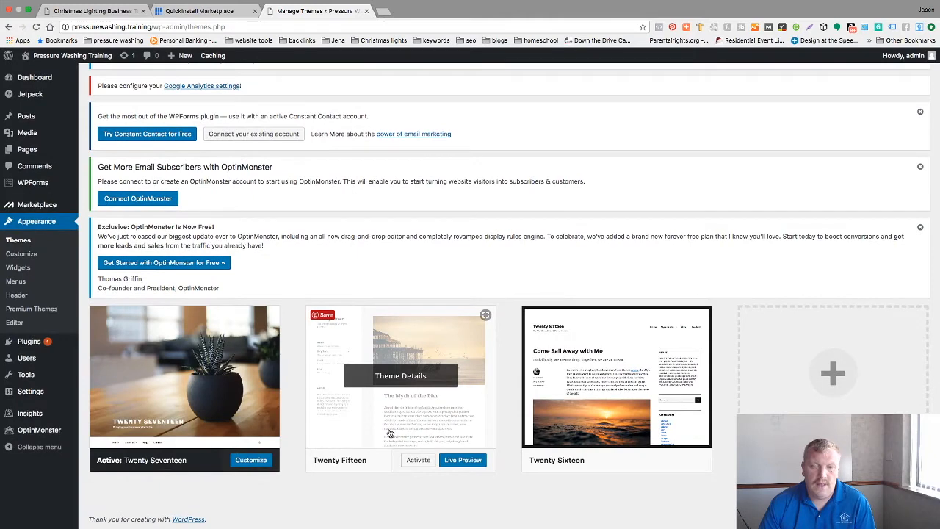
mouse_move(580, 416)
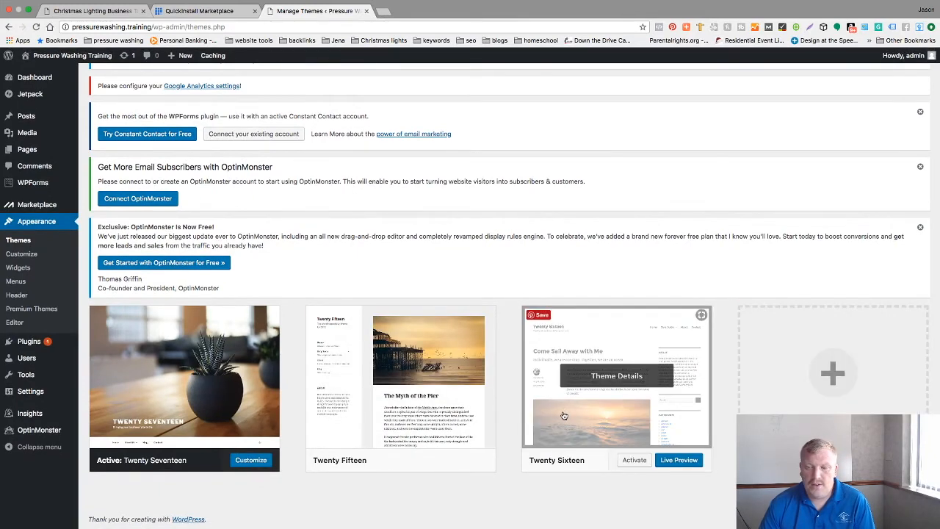
mouse_move(427, 387)
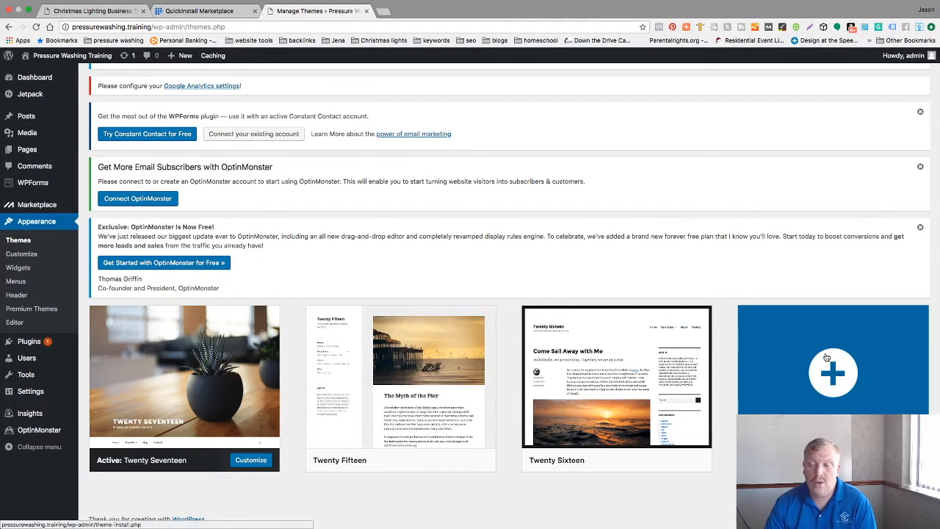
mouse_move(684, 320)
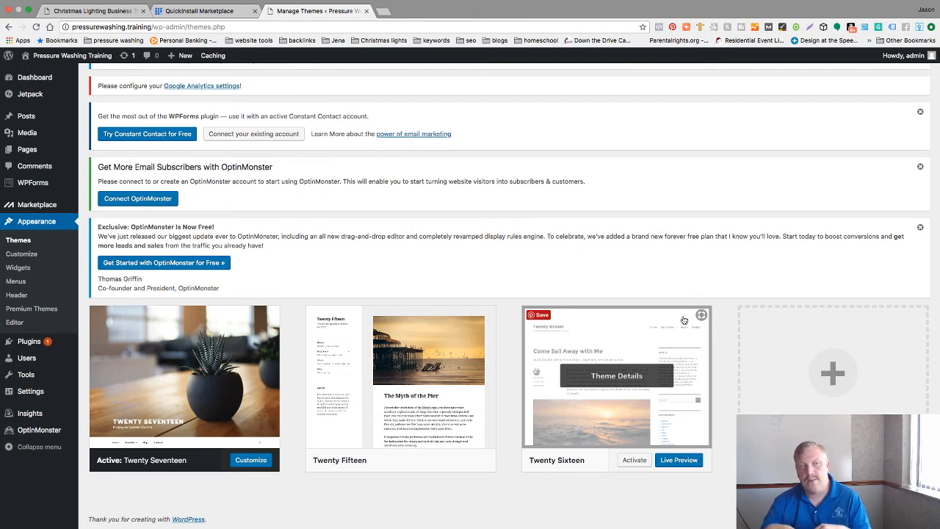
scroll(673, 300, up, 4)
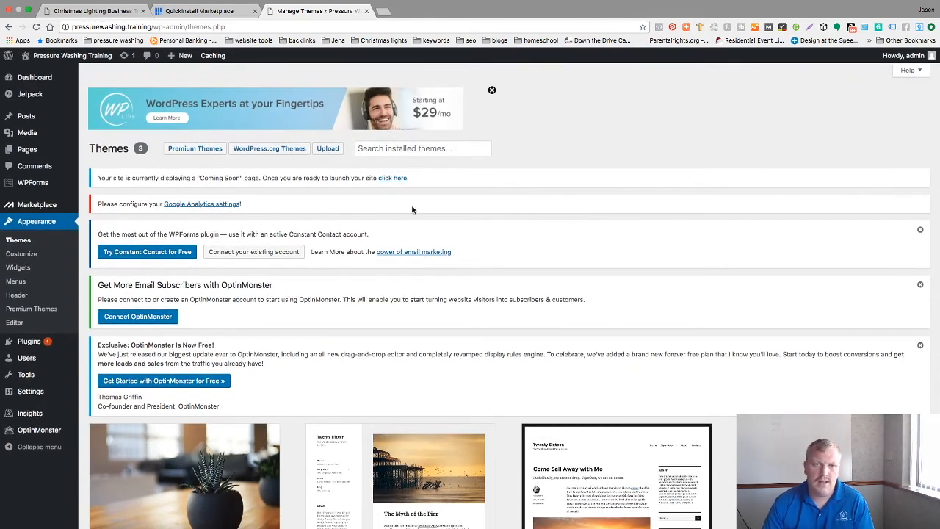
Open the form for uploading a .zip theme and browse the themes available to install.
click(329, 146)
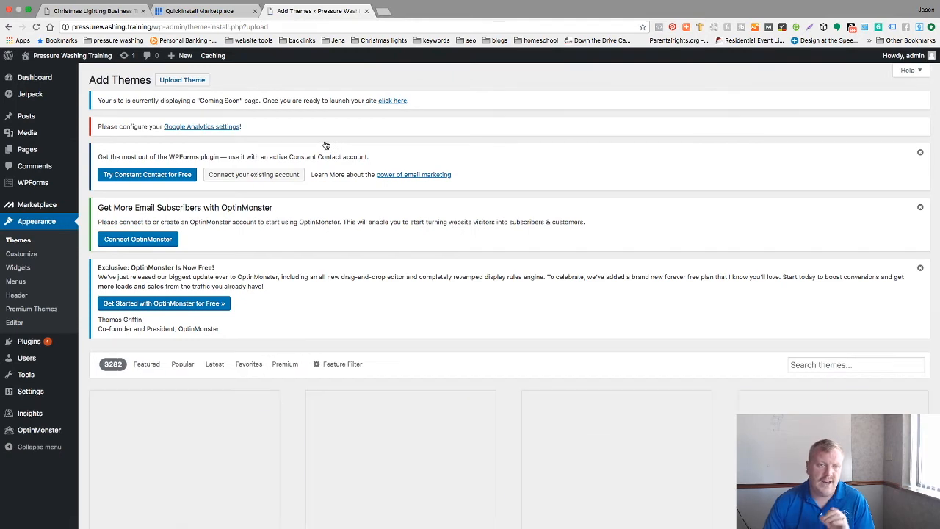
click(166, 82)
scroll(480, 389, down, 3)
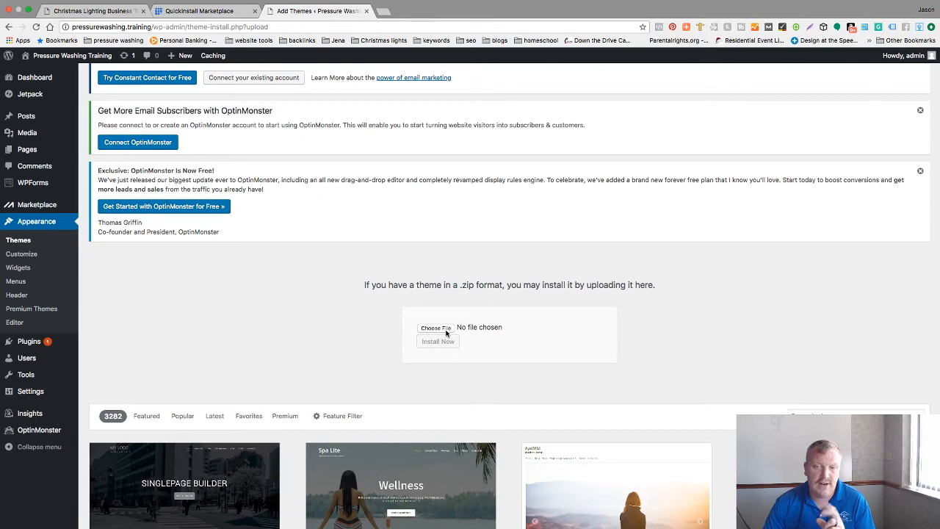
scroll(445, 329, down, 4)
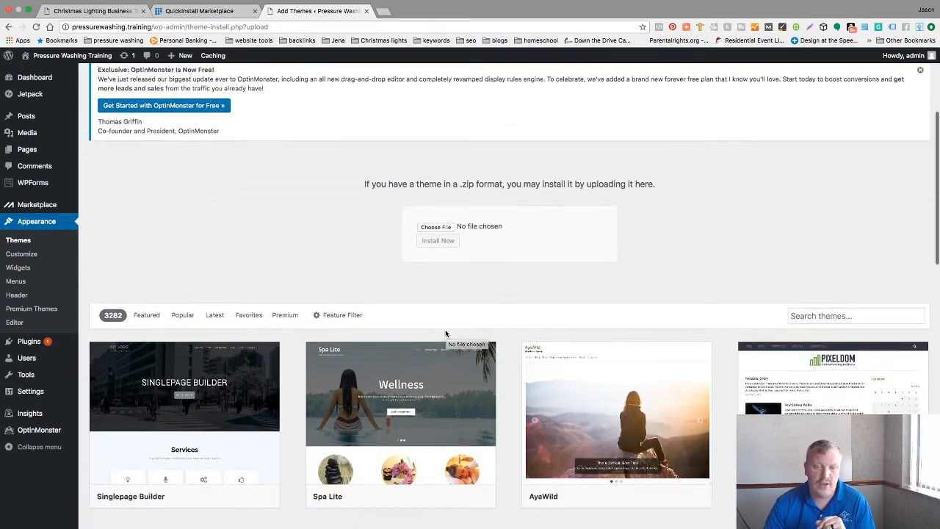
mouse_move(444, 333)
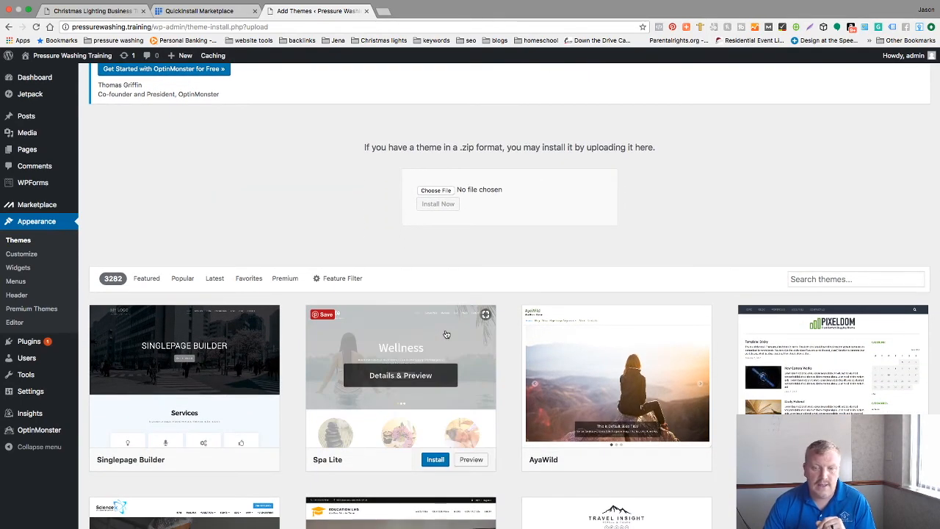
scroll(444, 334, down, 5)
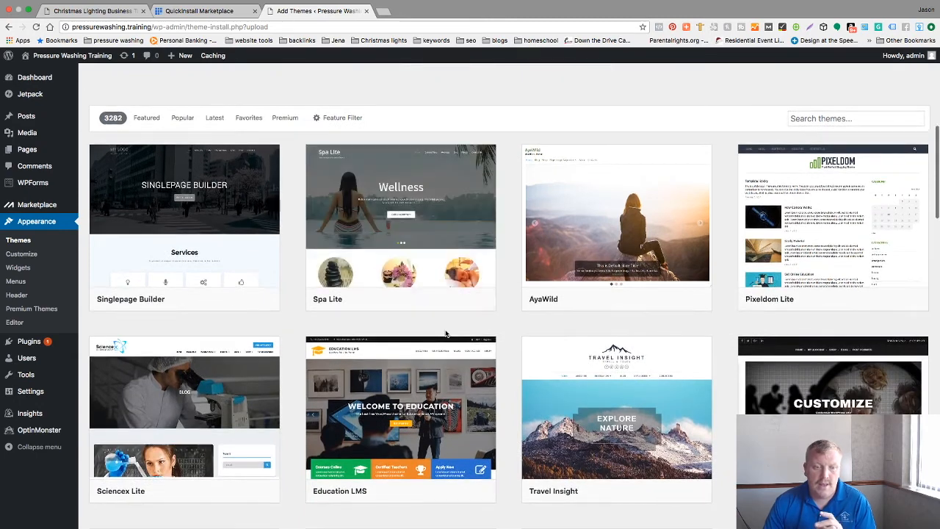